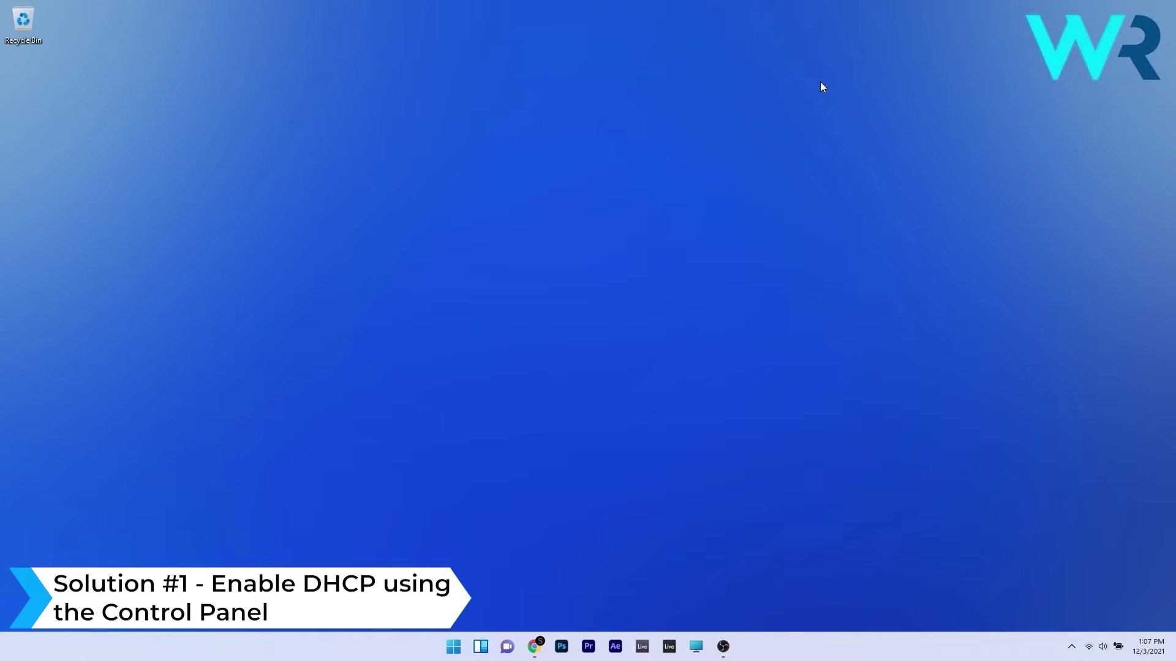
Launch Control Panel by searching 'control' and list all items as Large icons.
{"action": "left_click", "coordinate": [455, 653]}
{"action": "type", "text": "control"}
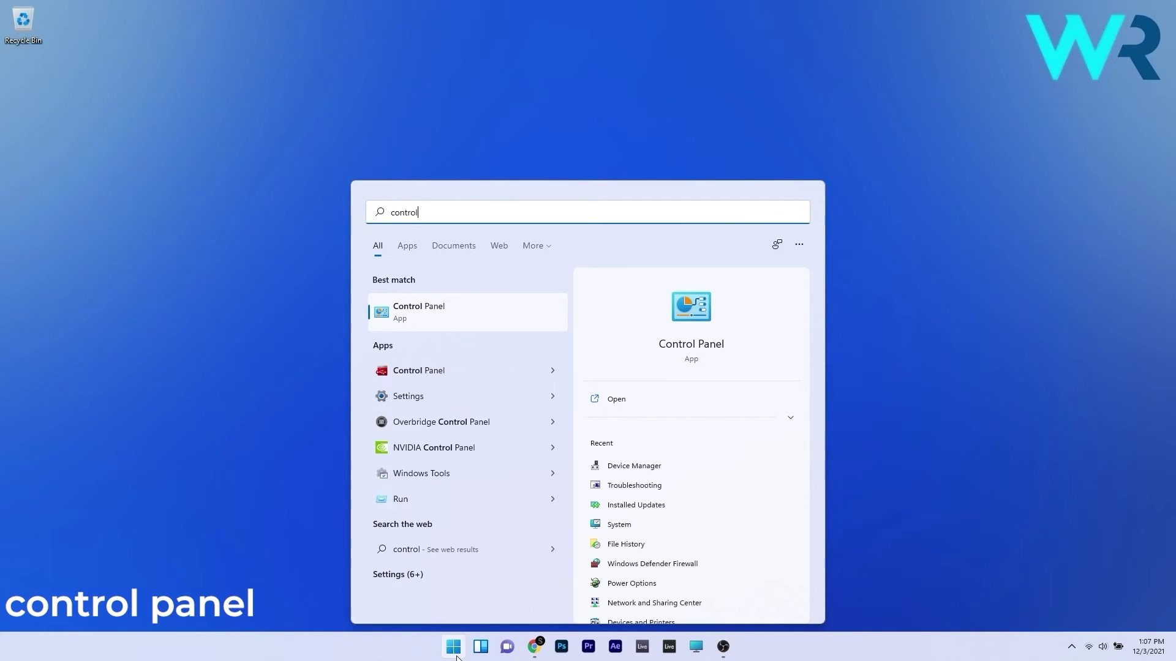
{"action": "left_click", "coordinate": [442, 312]}
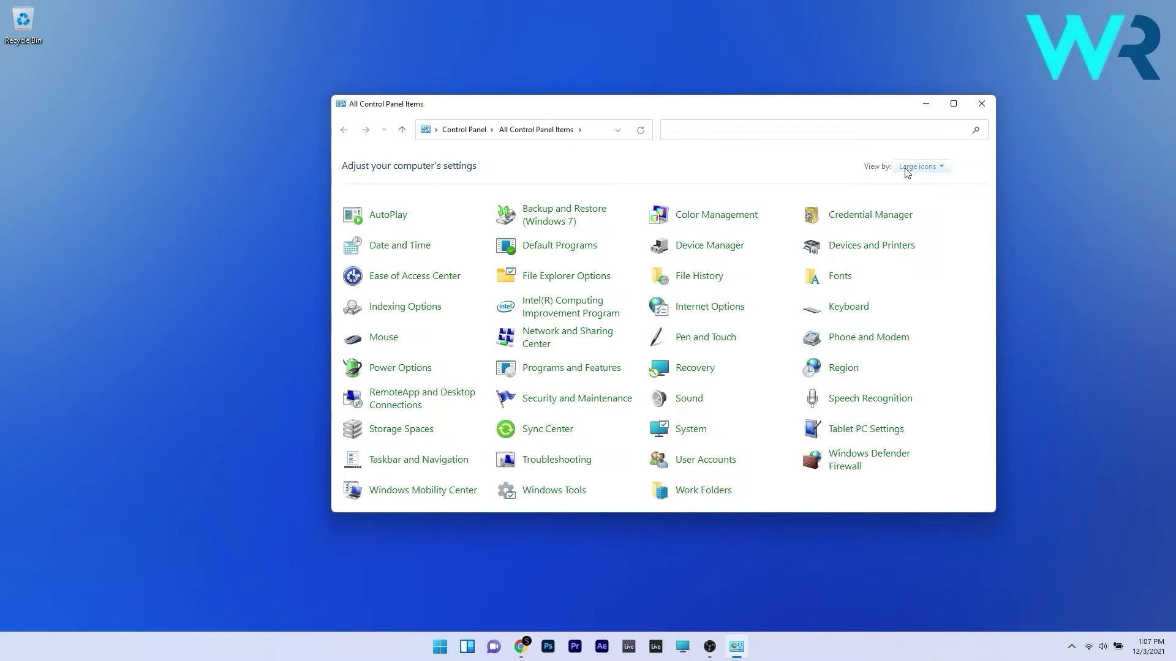
{"action": "left_click", "coordinate": [938, 171]}
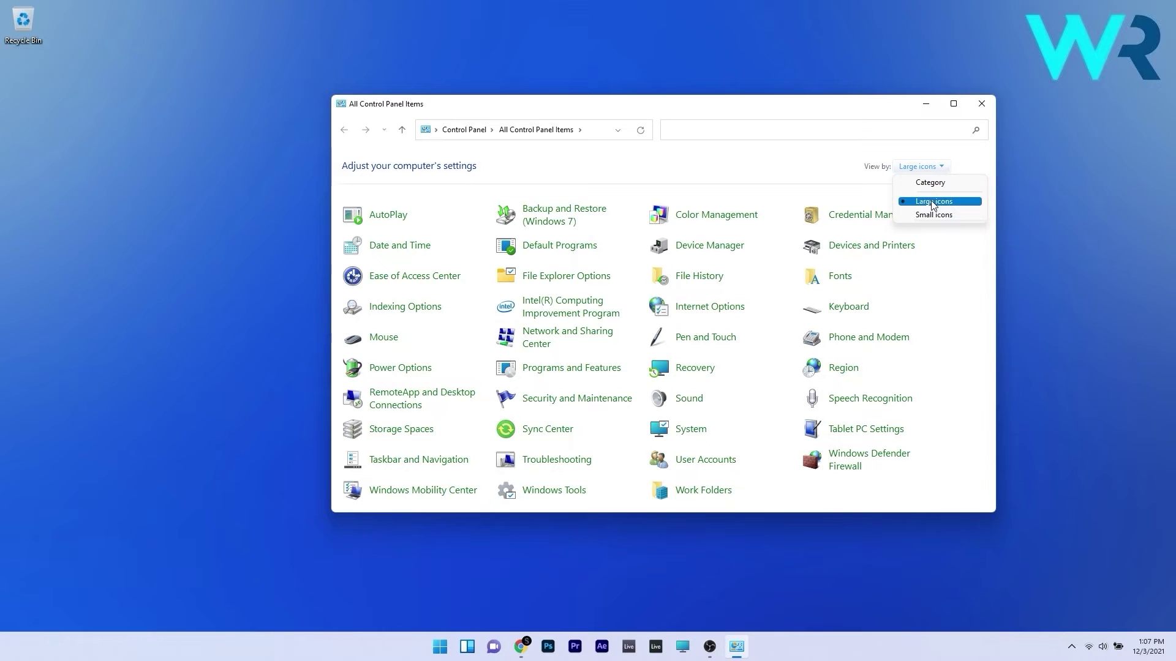
{"action": "left_click", "coordinate": [953, 207]}
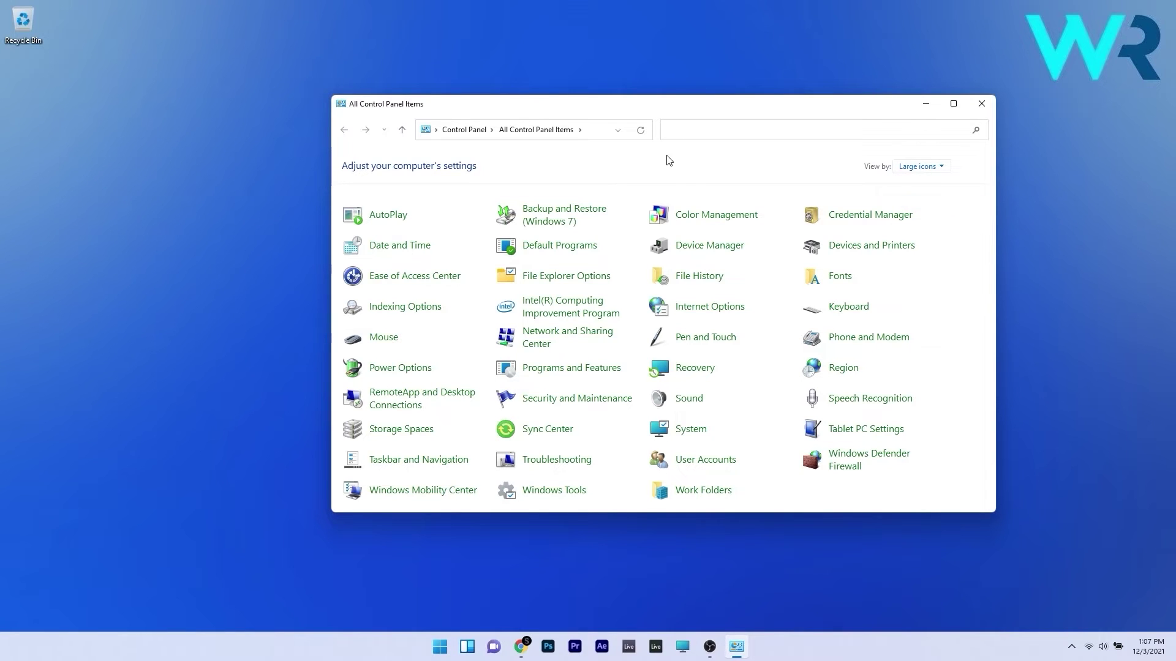
Go from Network and Sharing Center to the Wi-Fi connection's Internet Protocol Version 4 (TCP/IPv4) properties.
{"action": "left_click", "coordinate": [544, 339]}
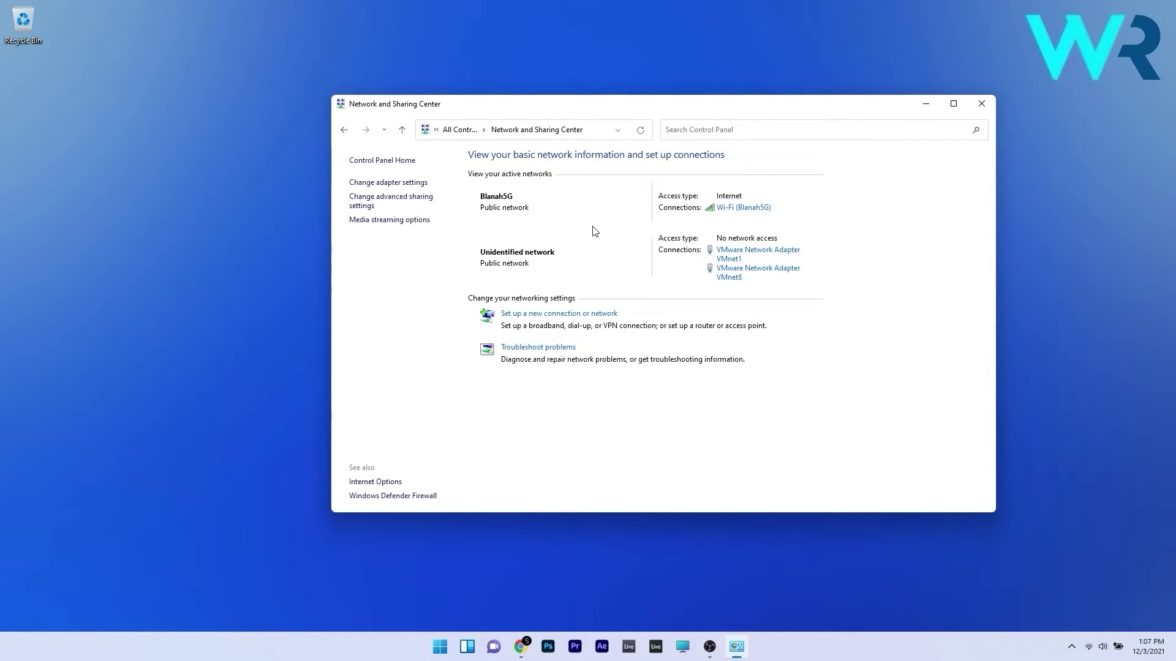
{"action": "left_click", "coordinate": [762, 209]}
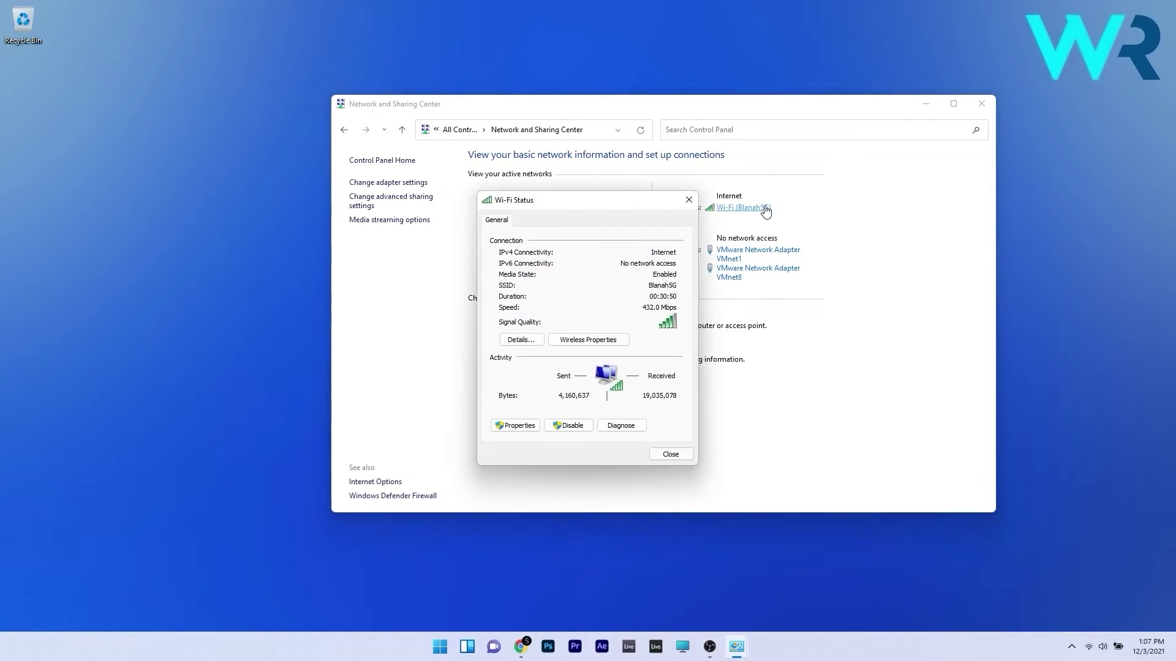
{"action": "left_click", "coordinate": [514, 425]}
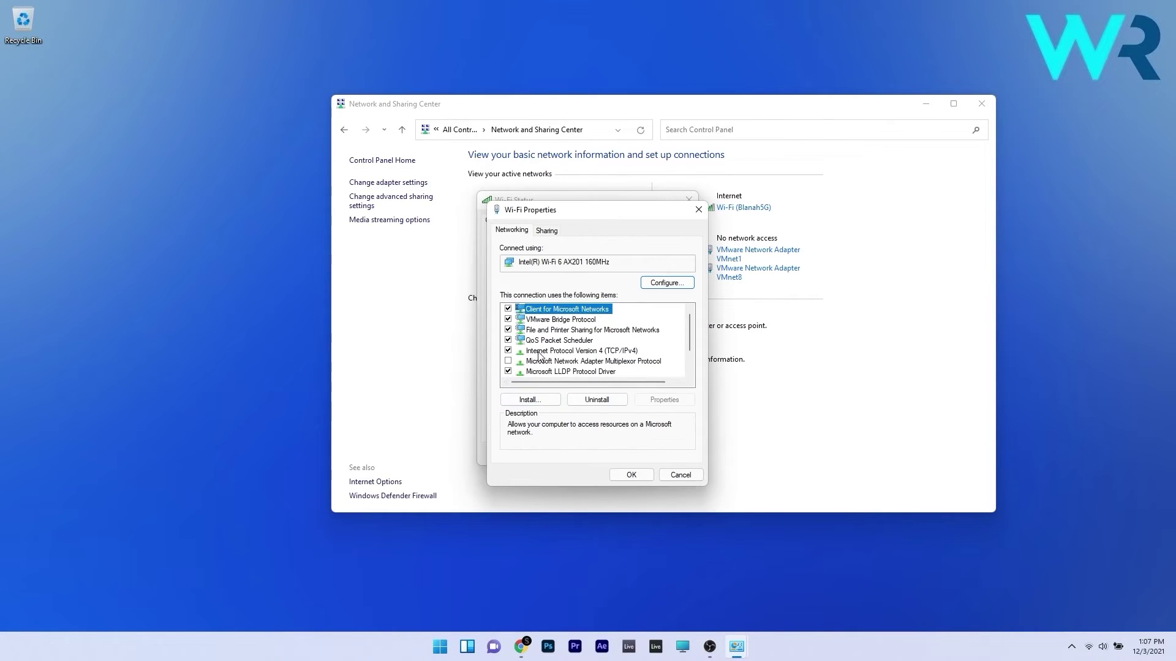
{"action": "left_click", "coordinate": [592, 352]}
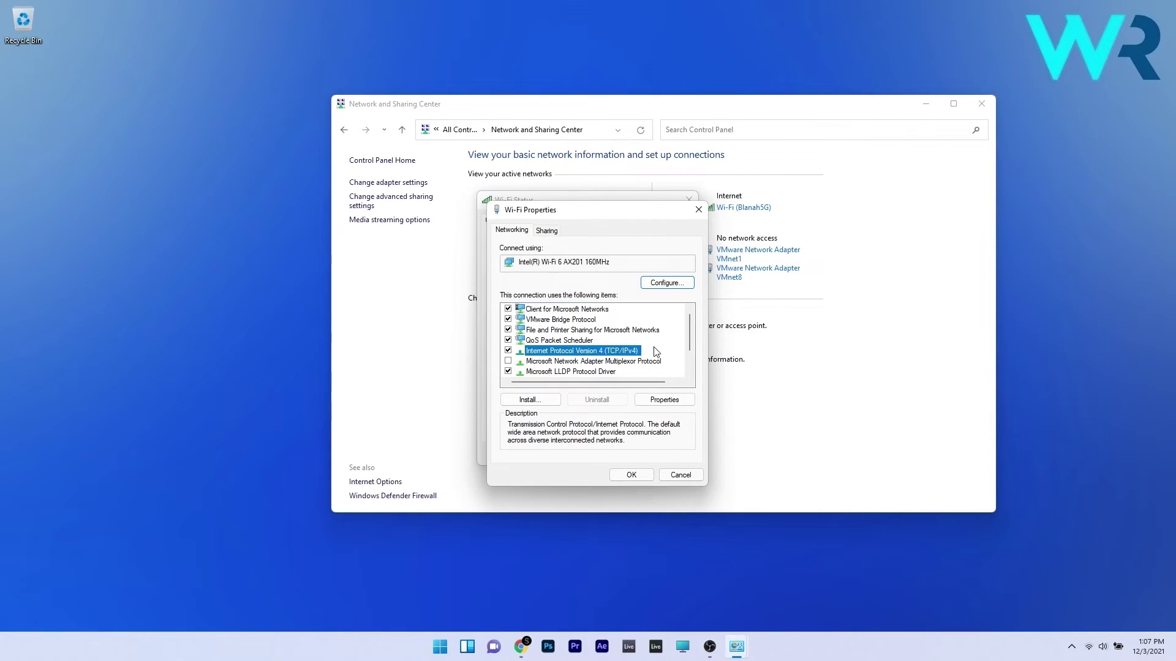
{"action": "left_click", "coordinate": [669, 408]}
Reposition the IPv4 properties dialog and select 'Use the following IP address' as a demonstration.
{"action": "left_click_drag", "start_coordinate": [605, 264], "coordinate": [577, 205]}
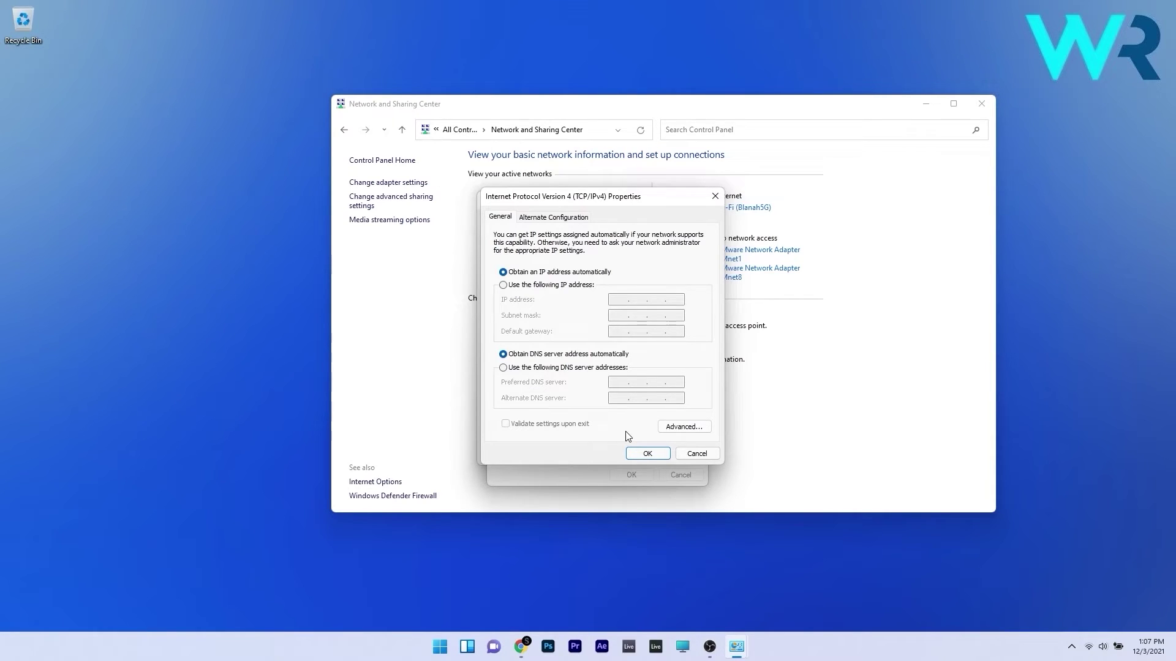
{"action": "left_click", "coordinate": [504, 285]}
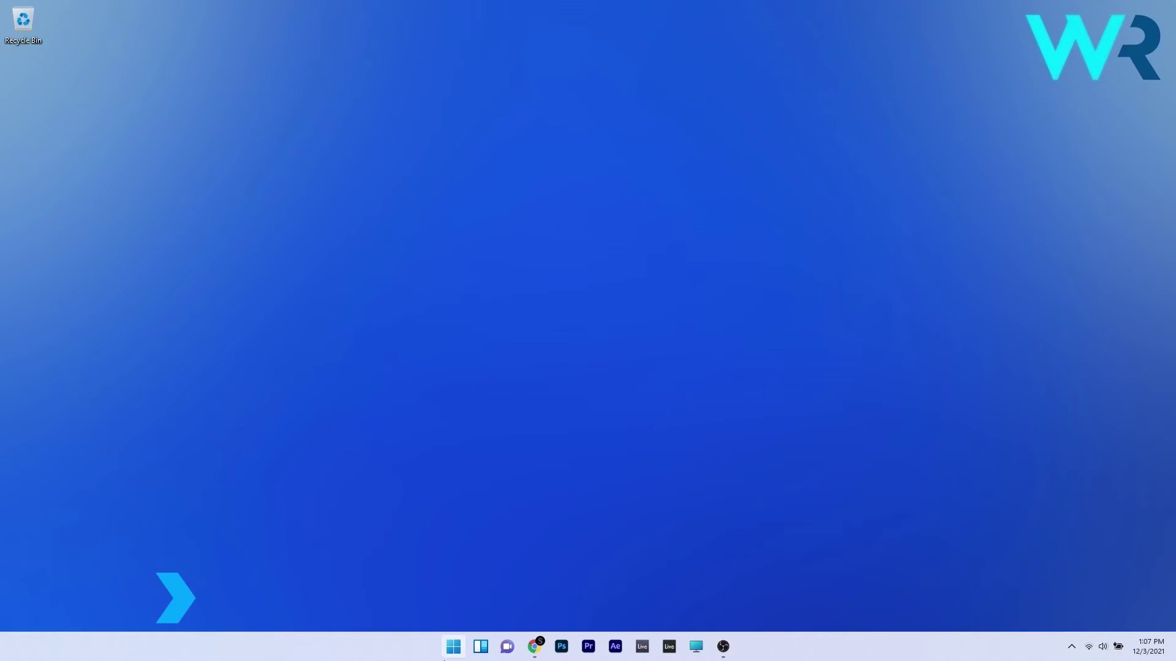
Launch Settings and open the Blanah5G Wi-Fi properties under Network & internet.
{"action": "left_click", "coordinate": [453, 646]}
{"action": "left_click", "coordinate": [618, 286]}
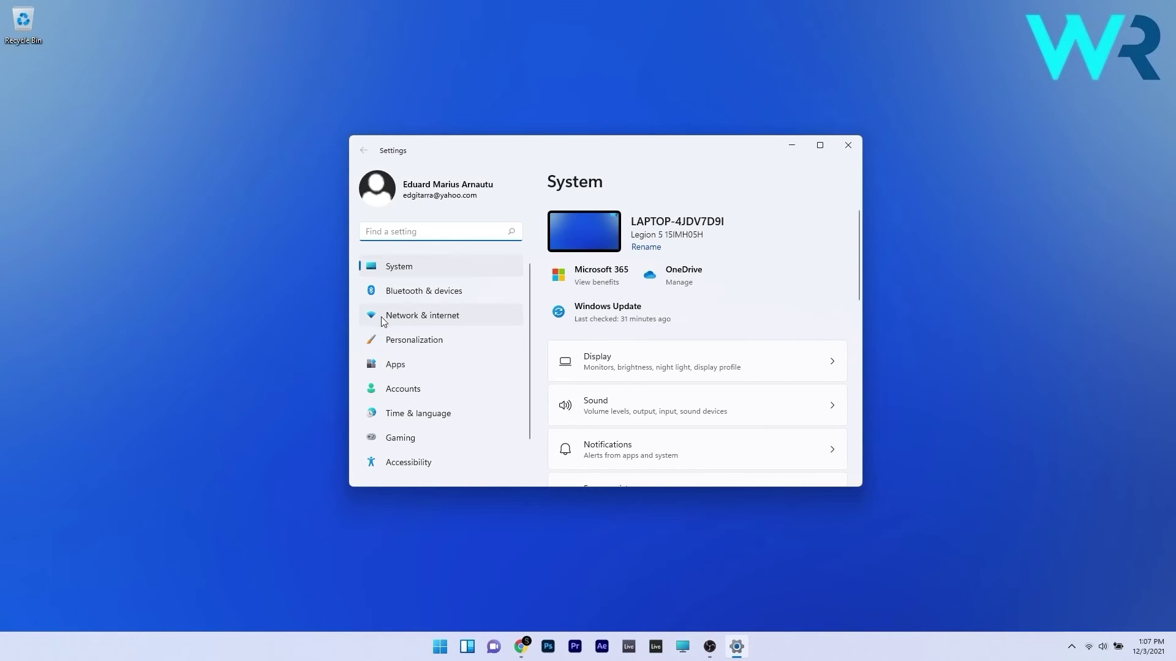
{"action": "left_click", "coordinate": [456, 315]}
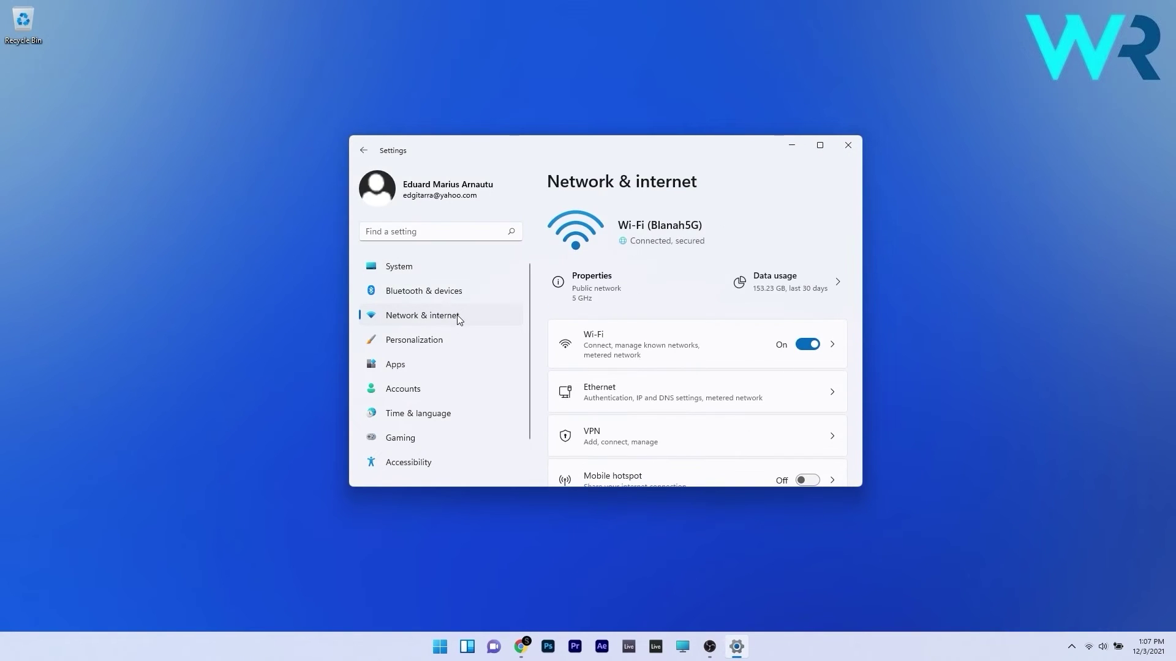
{"action": "left_click", "coordinate": [590, 290]}
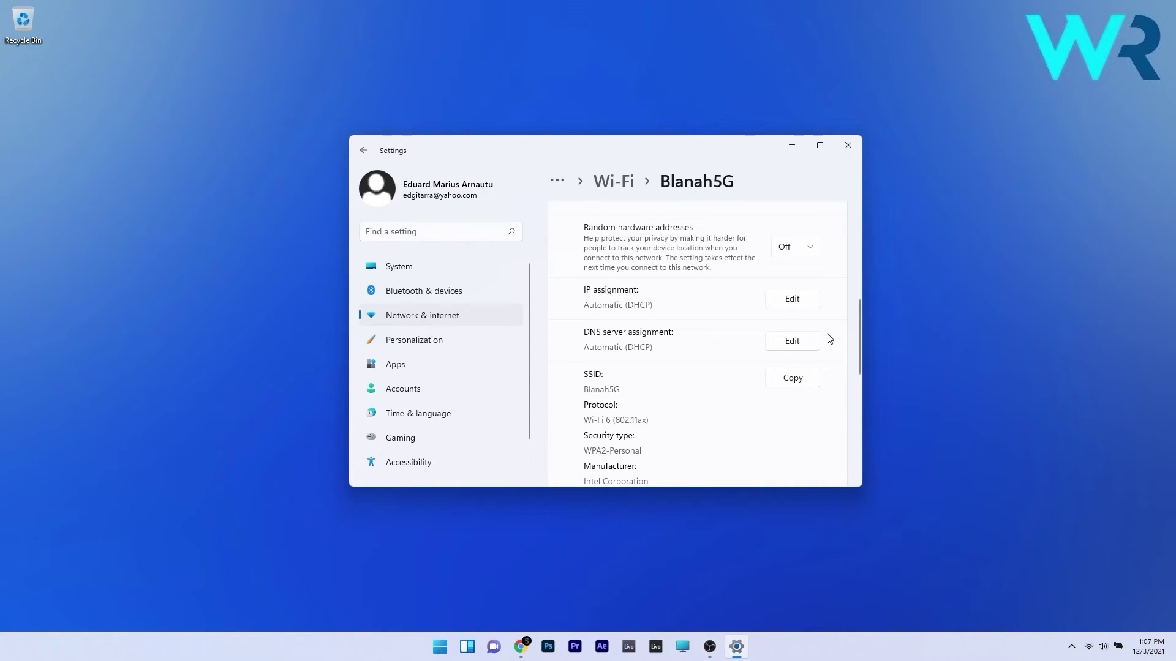
Edit Blanah5G's IP assignment, trying Manual mode with IPv4 switched on.
{"action": "left_click", "coordinate": [813, 298]}
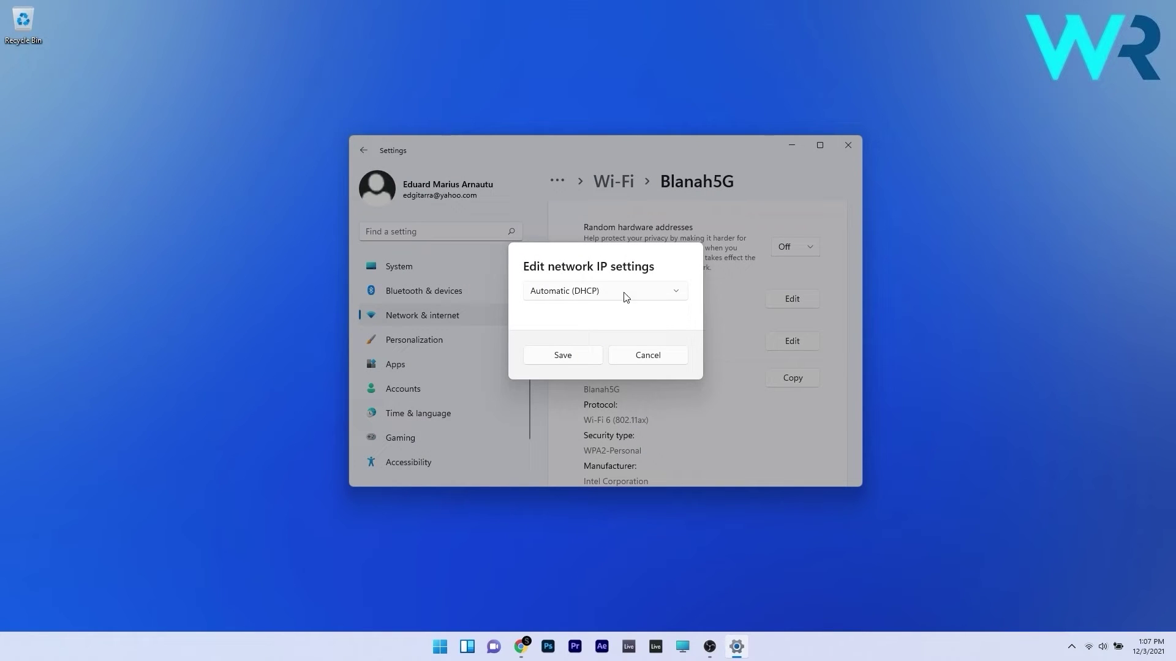
{"action": "left_click", "coordinate": [671, 293]}
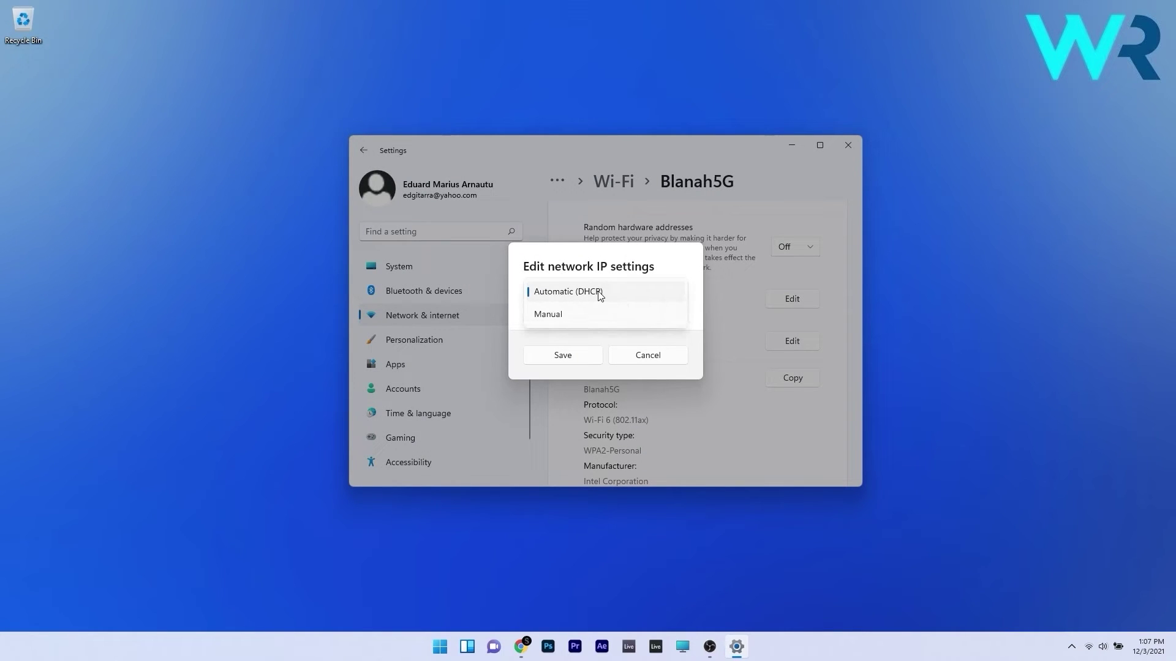
{"action": "left_click", "coordinate": [576, 316]}
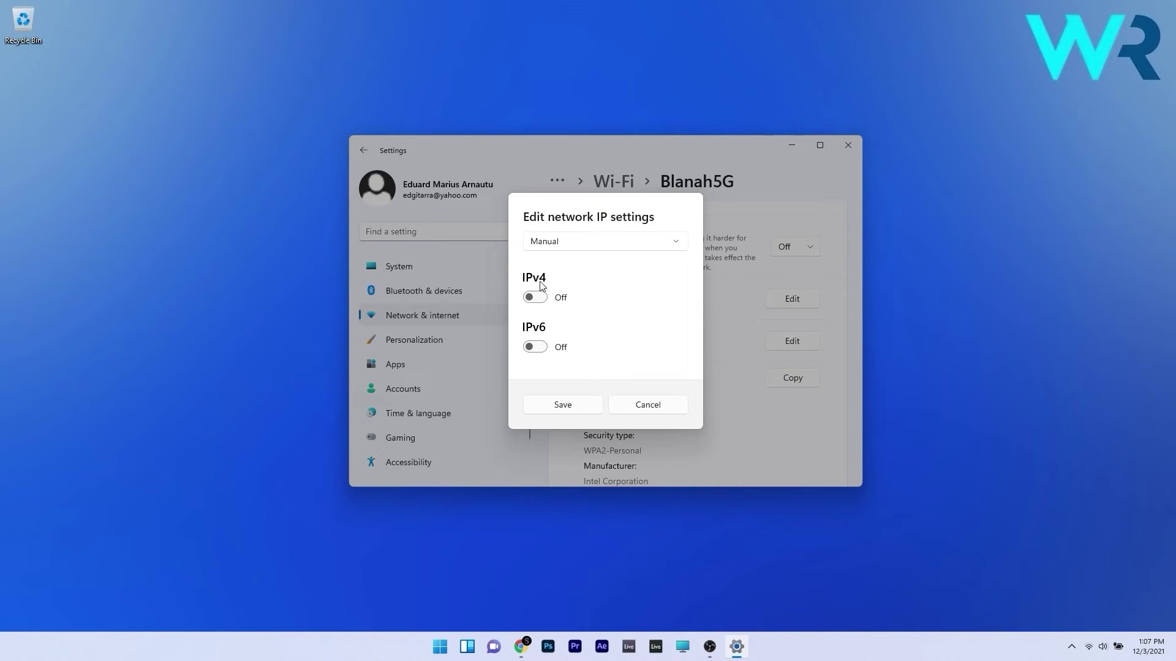
{"action": "left_click", "coordinate": [537, 298]}
{"action": "scroll", "coordinate": [585, 270], "scroll_direction": "down", "scroll_amount": 3}
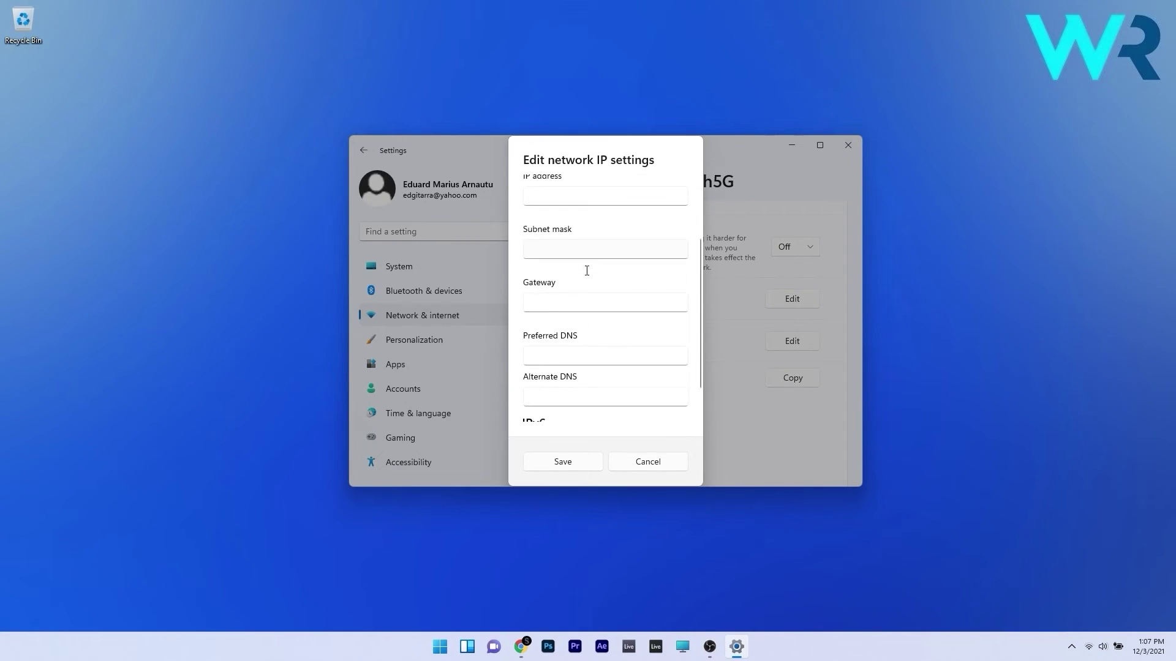
{"action": "scroll", "coordinate": [603, 313], "scroll_direction": "up", "scroll_amount": 1}
{"action": "scroll", "coordinate": [602, 315], "scroll_direction": "up", "scroll_amount": 2}
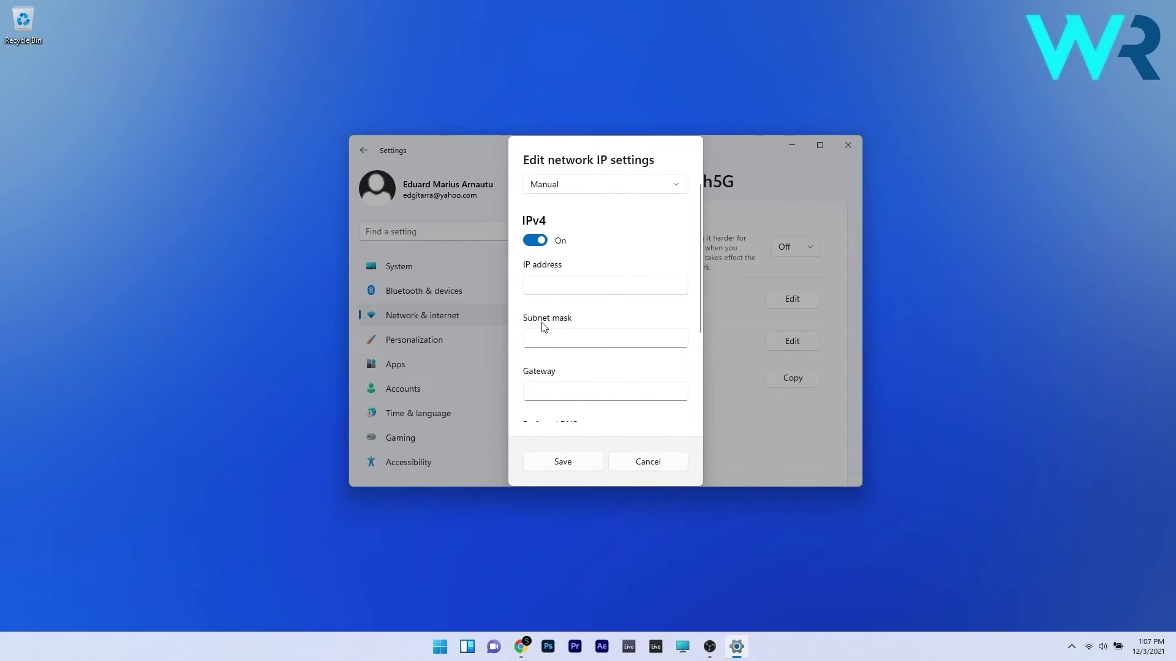
{"action": "scroll", "coordinate": [611, 338], "scroll_direction": "down", "scroll_amount": 1}
{"action": "scroll", "coordinate": [613, 300], "scroll_direction": "up", "scroll_amount": 1}
Turn IPv4 back off, choose Automatic (DHCP) and save the IP assignment.
{"action": "left_click", "coordinate": [534, 240]}
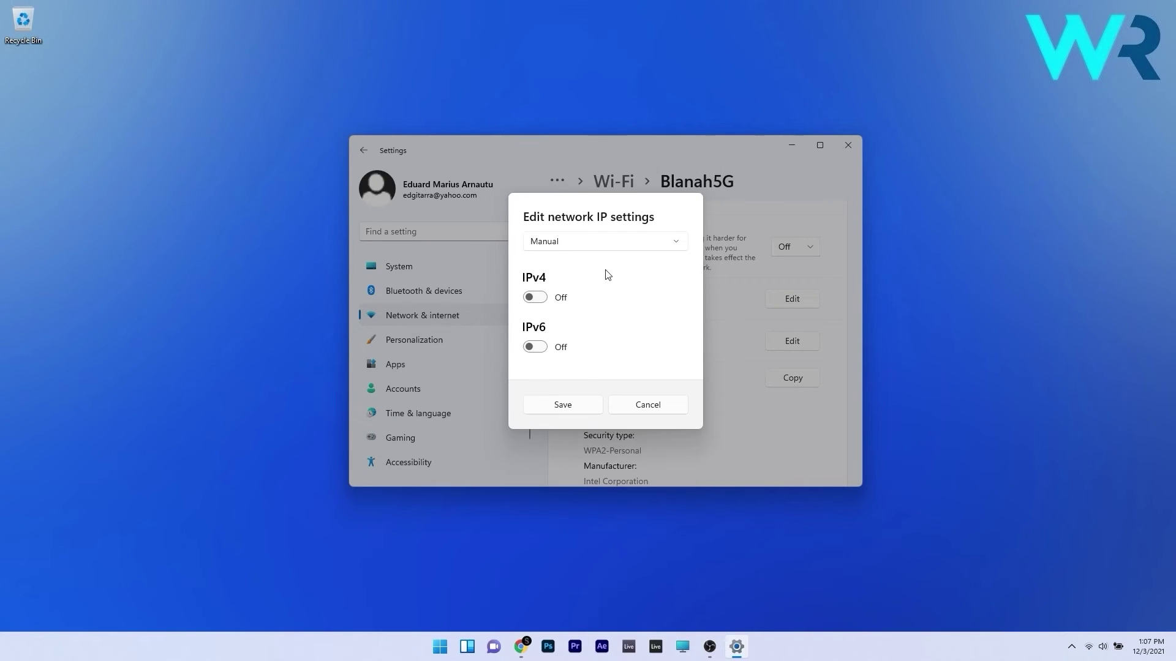
{"action": "left_click", "coordinate": [619, 246]}
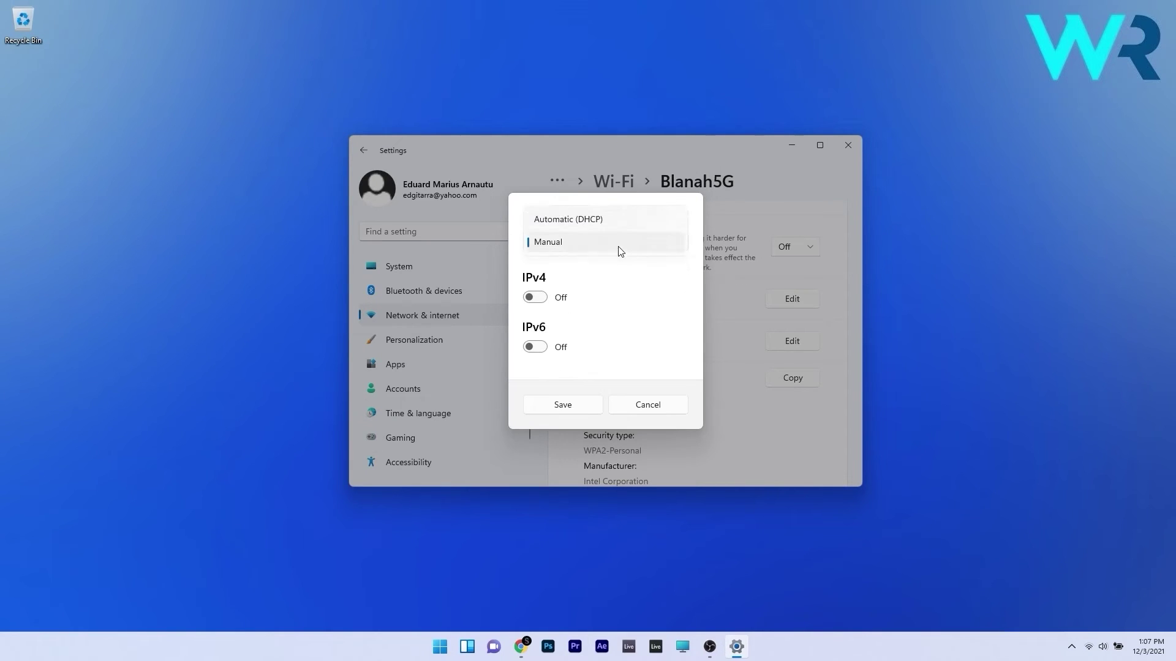
{"action": "left_click", "coordinate": [574, 222]}
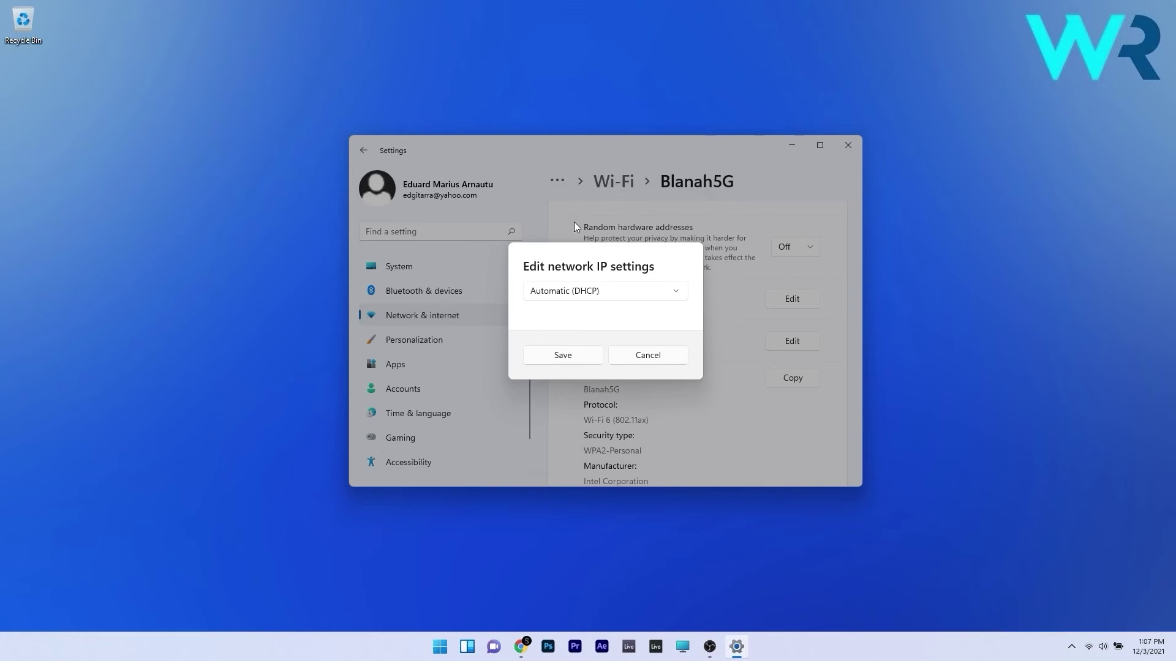
{"action": "left_click", "coordinate": [562, 355]}
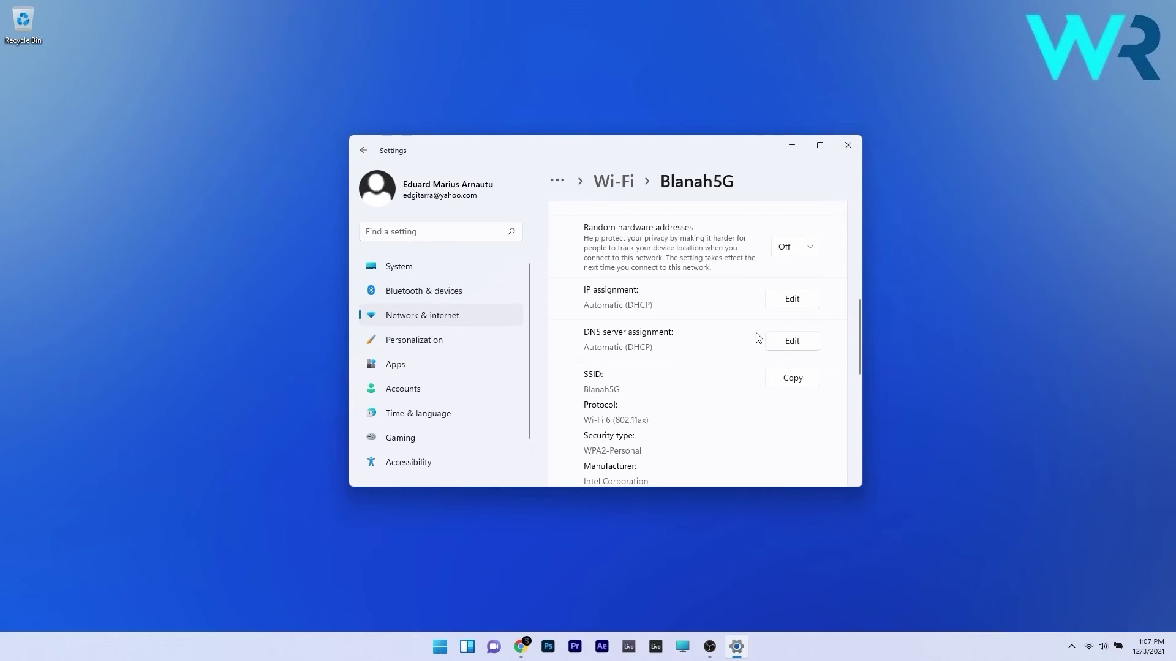
Edit DNS server assignment, switching it to Manual with IPv4 DNS entry on.
{"action": "left_click", "coordinate": [792, 341]}
{"action": "left_click", "coordinate": [616, 293]}
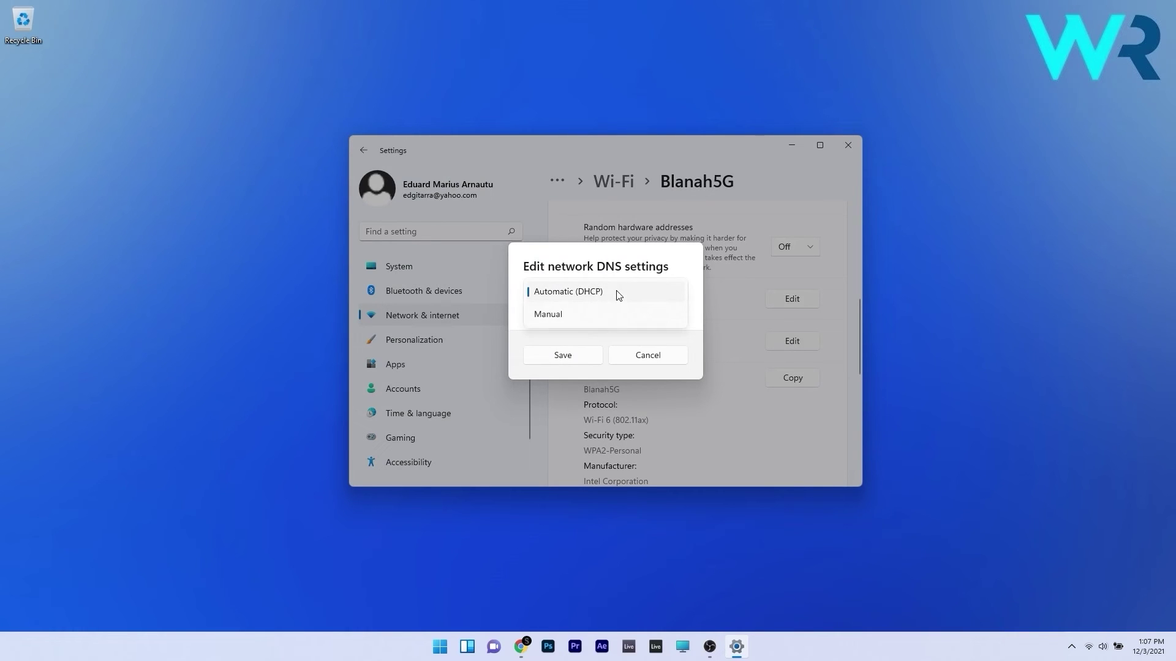
{"action": "left_click", "coordinate": [536, 321]}
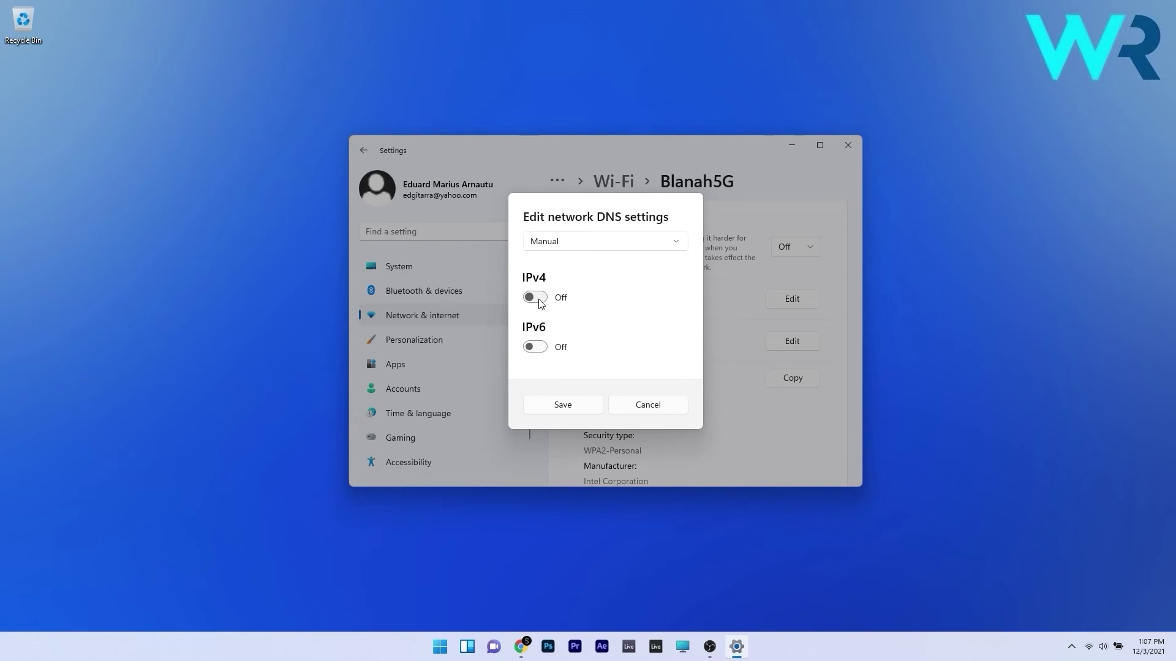
{"action": "left_click", "coordinate": [539, 297]}
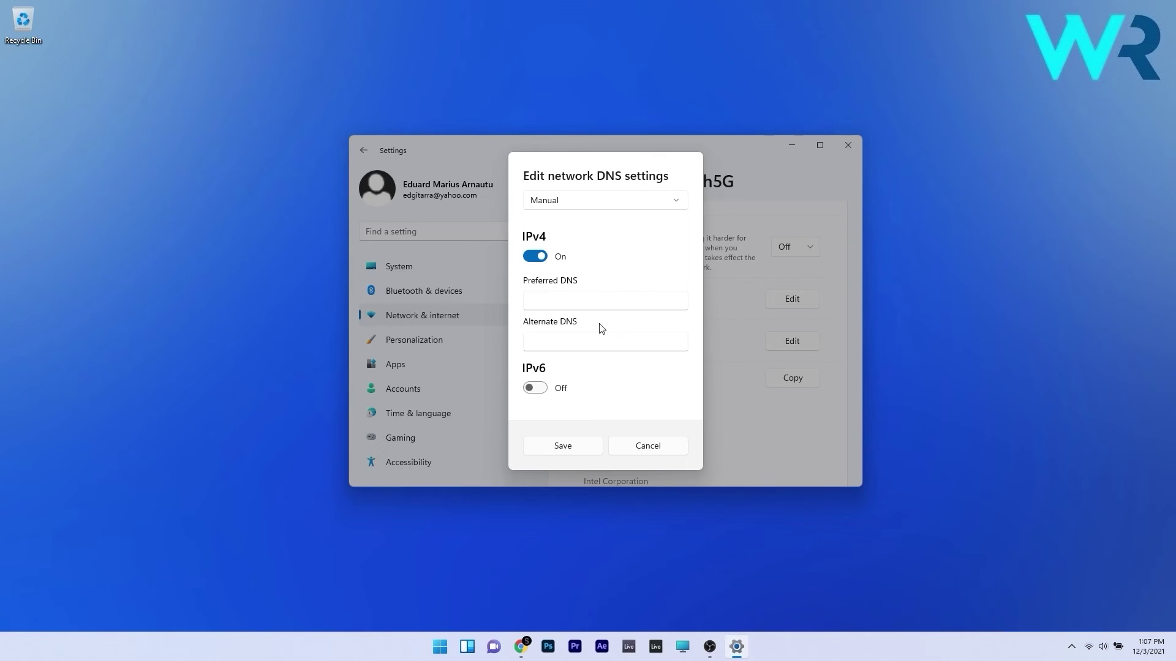
Turn IPv4 DNS entry back off and set DNS assignment to Automatic (DHCP).
{"action": "left_click", "coordinate": [537, 257]}
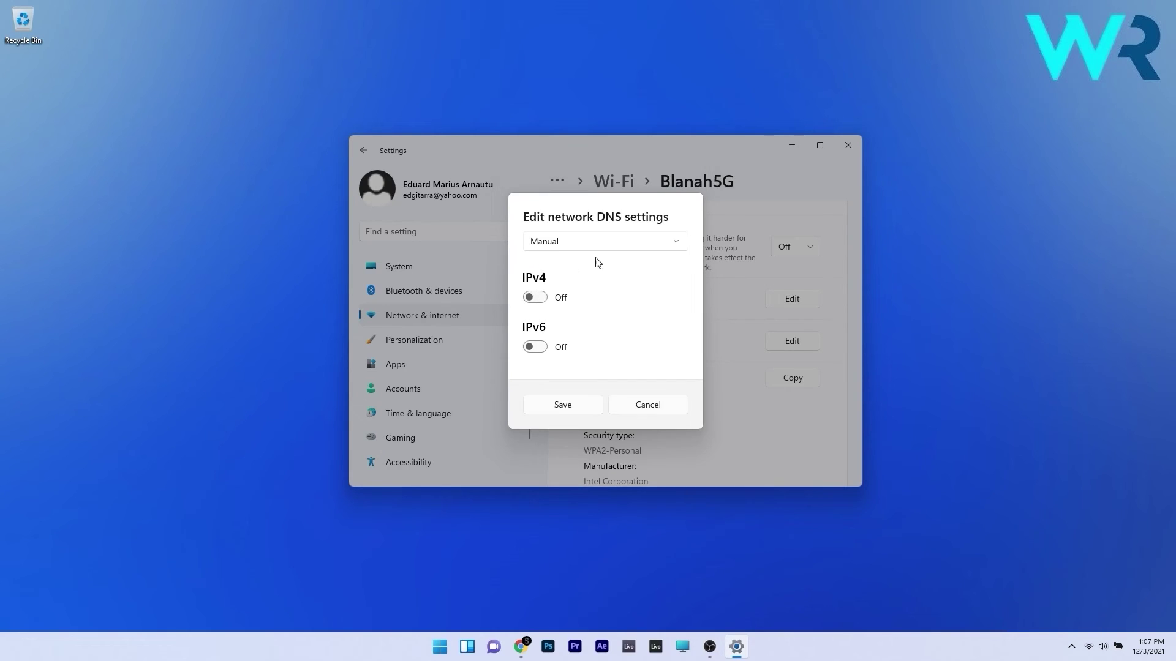
{"action": "left_click", "coordinate": [611, 244]}
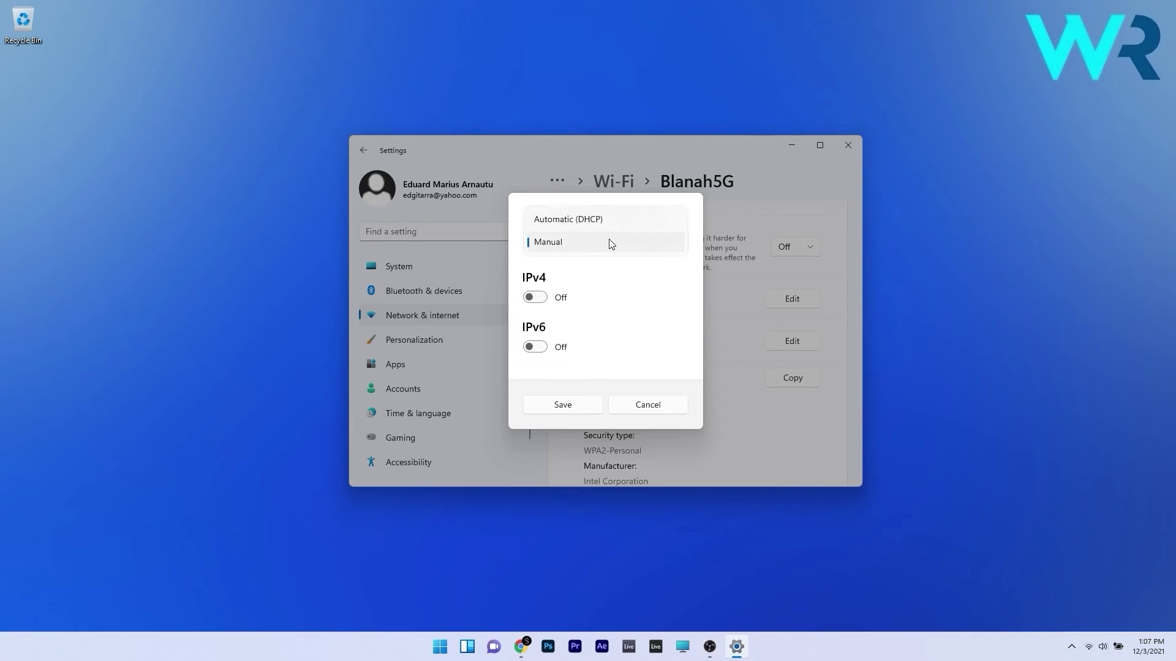
{"action": "left_click", "coordinate": [574, 224]}
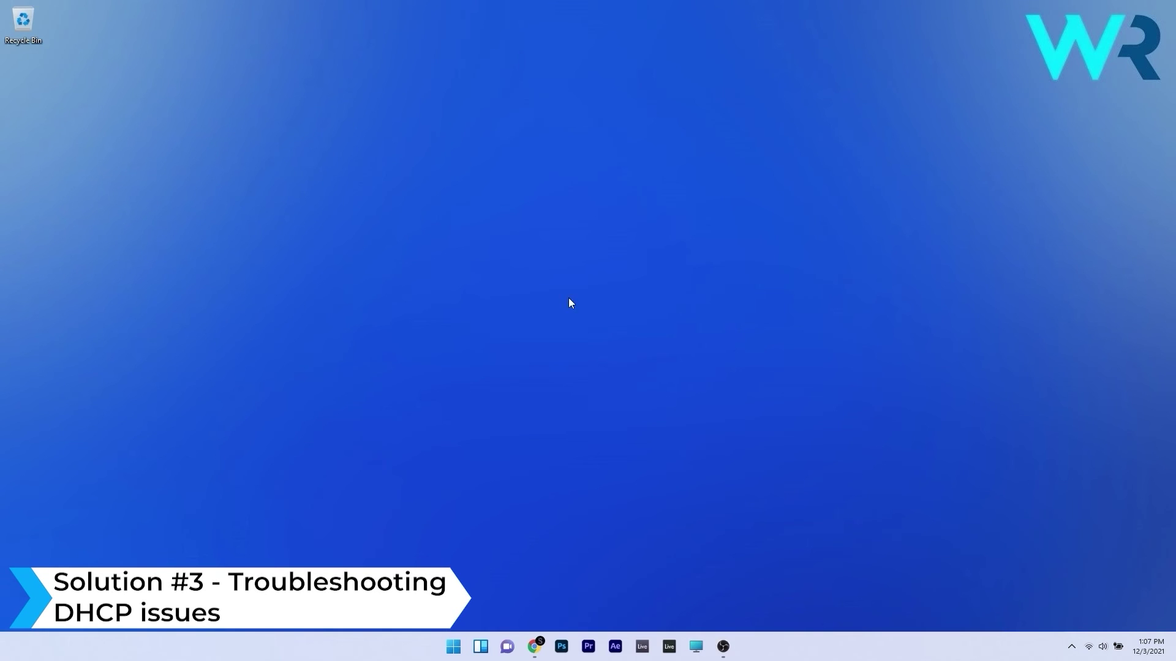
Reopen Settings, view Network reset under Advanced network settings, then close Settings.
{"action": "left_click", "coordinate": [453, 647]}
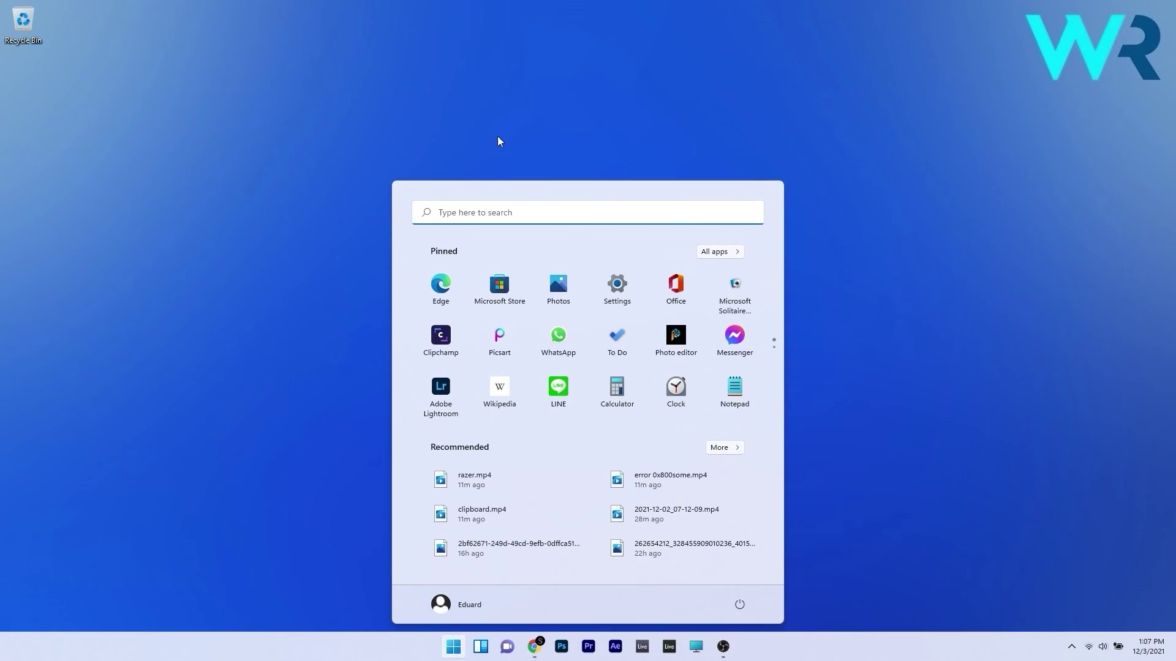
{"action": "left_click", "coordinate": [633, 299]}
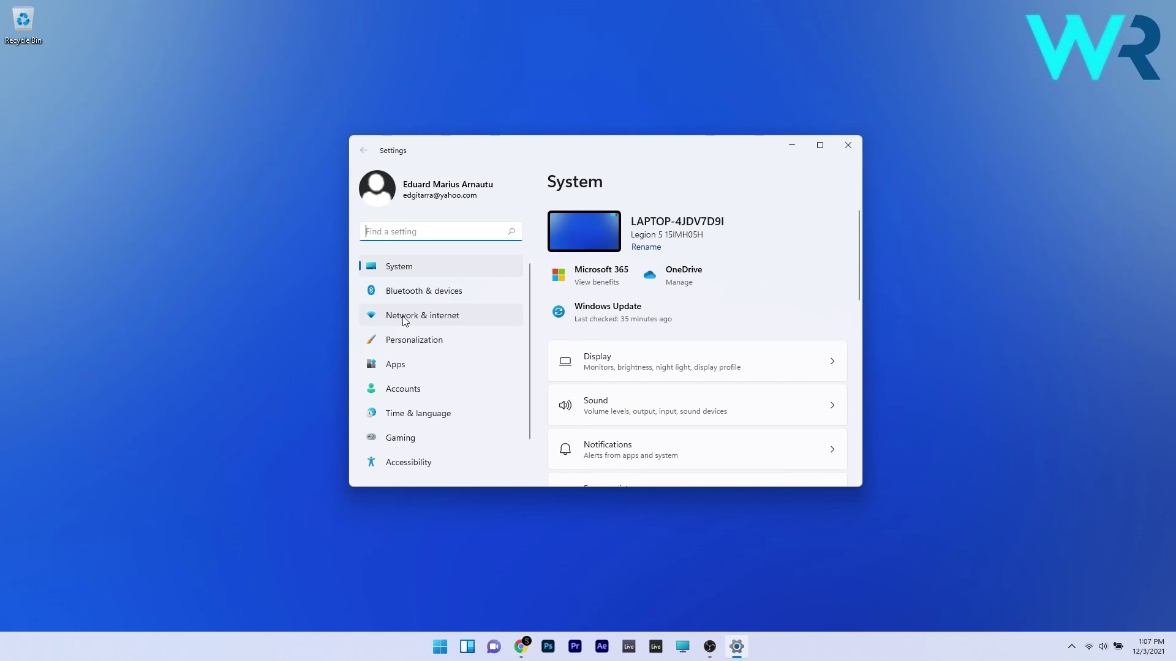
{"action": "left_click", "coordinate": [475, 315]}
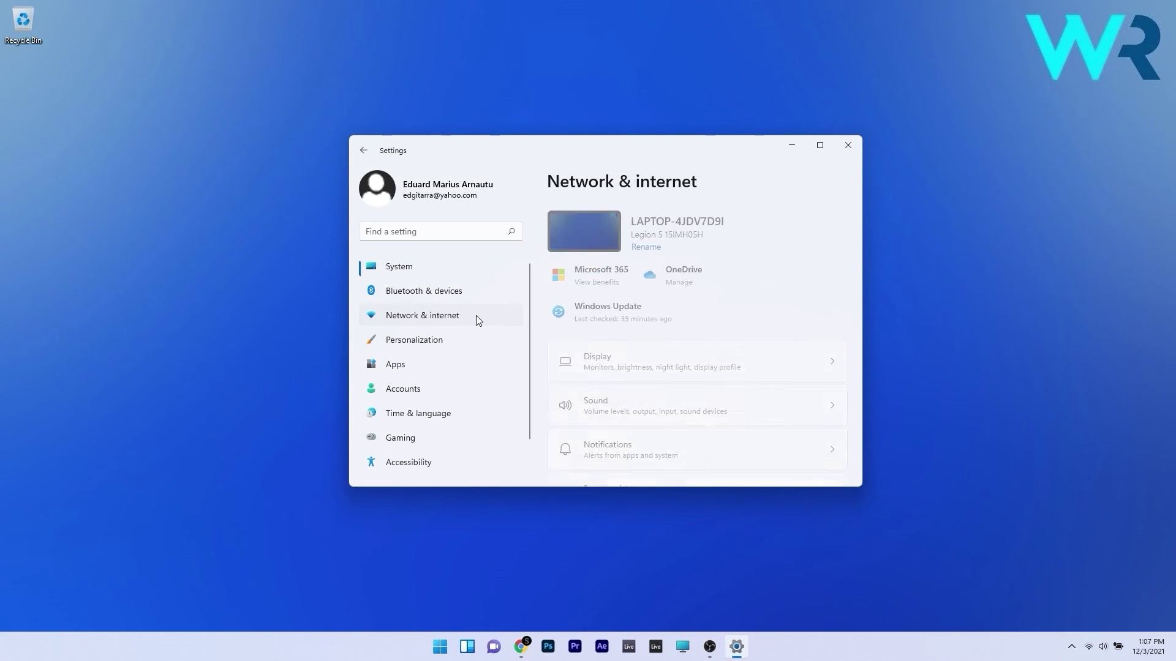
{"action": "scroll", "coordinate": [666, 294], "scroll_direction": "down", "scroll_amount": 4}
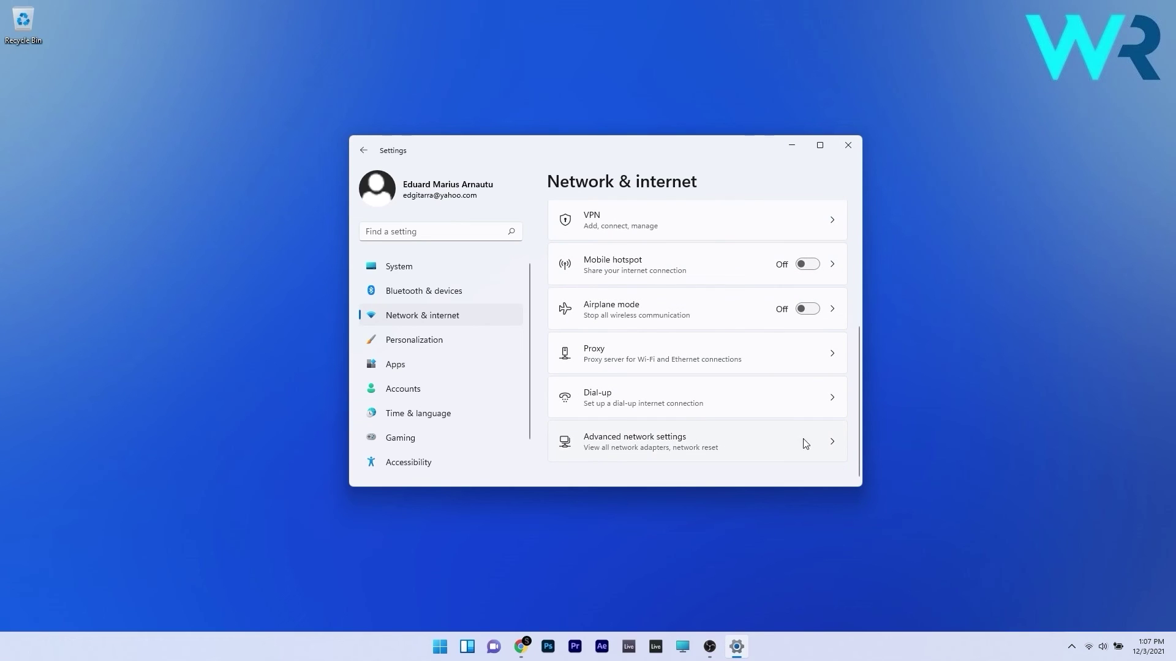
{"action": "left_click", "coordinate": [829, 445]}
{"action": "scroll", "coordinate": [605, 275], "scroll_direction": "down", "scroll_amount": 10}
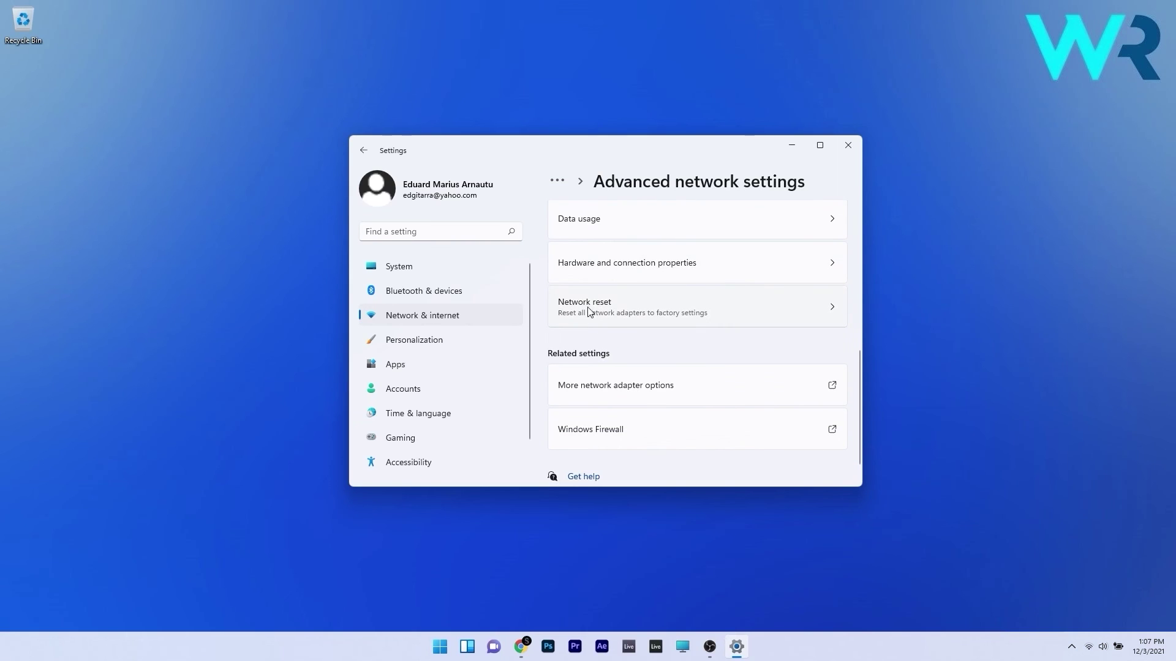
{"action": "left_click", "coordinate": [829, 304]}
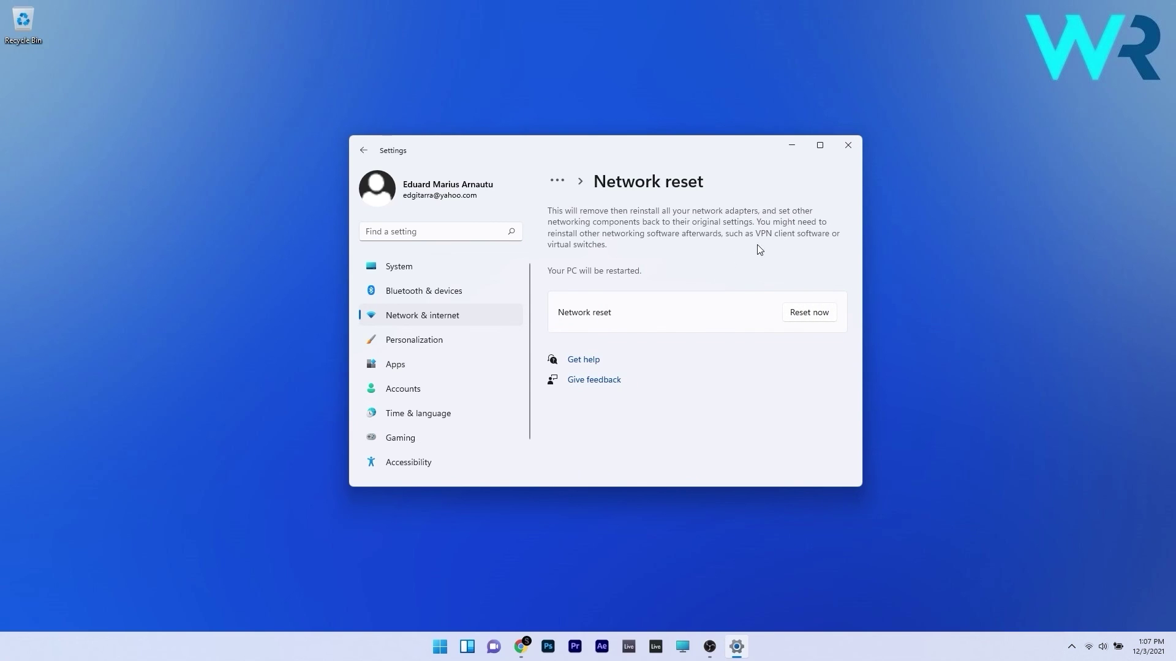
{"action": "left_click", "coordinate": [848, 145]}
Choose Restart from the Start menu's power options.
{"action": "left_click", "coordinate": [456, 645]}
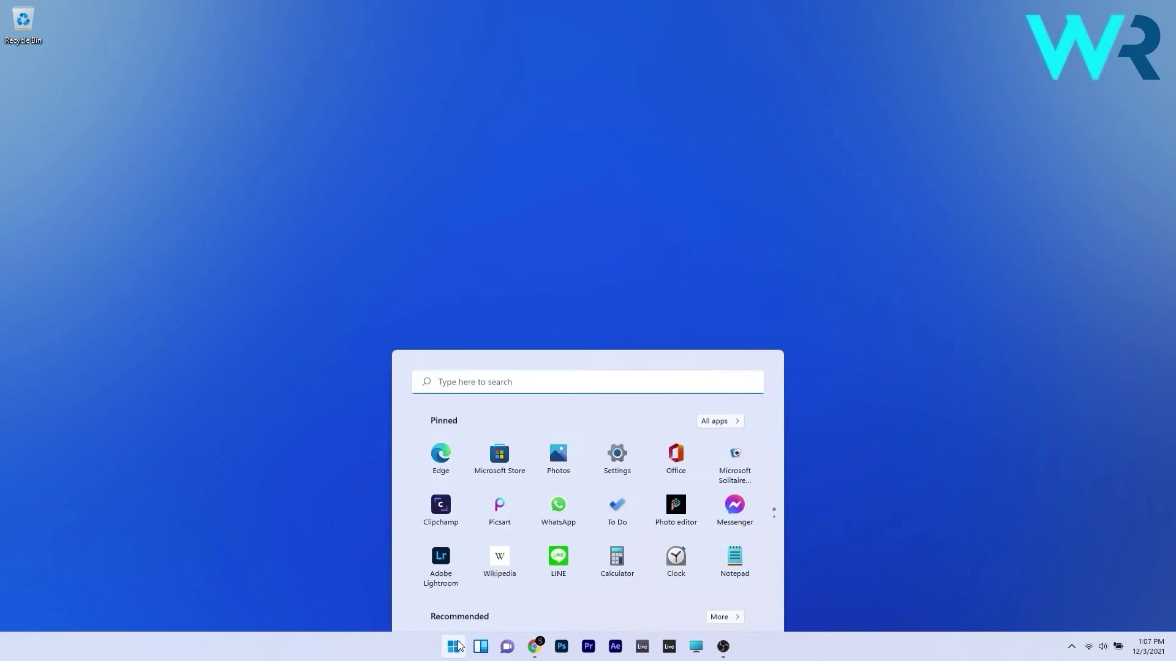
{"action": "left_click", "coordinate": [740, 605]}
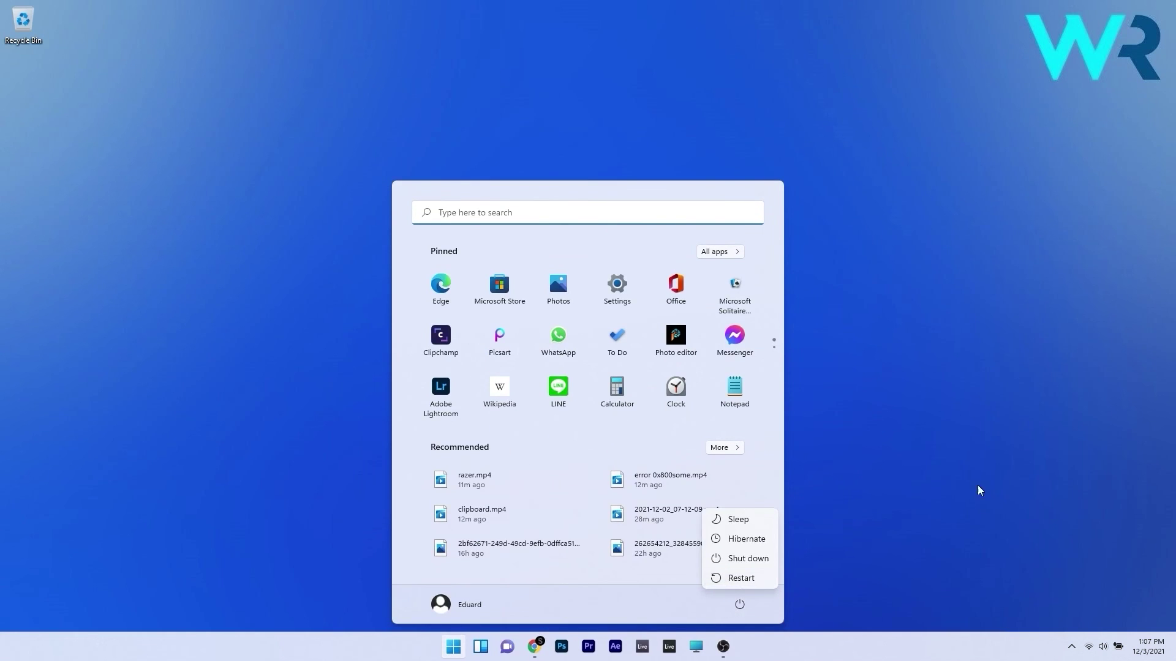
{"action": "left_click", "coordinate": [1004, 466]}
{"action": "left_click", "coordinate": [970, 353]}
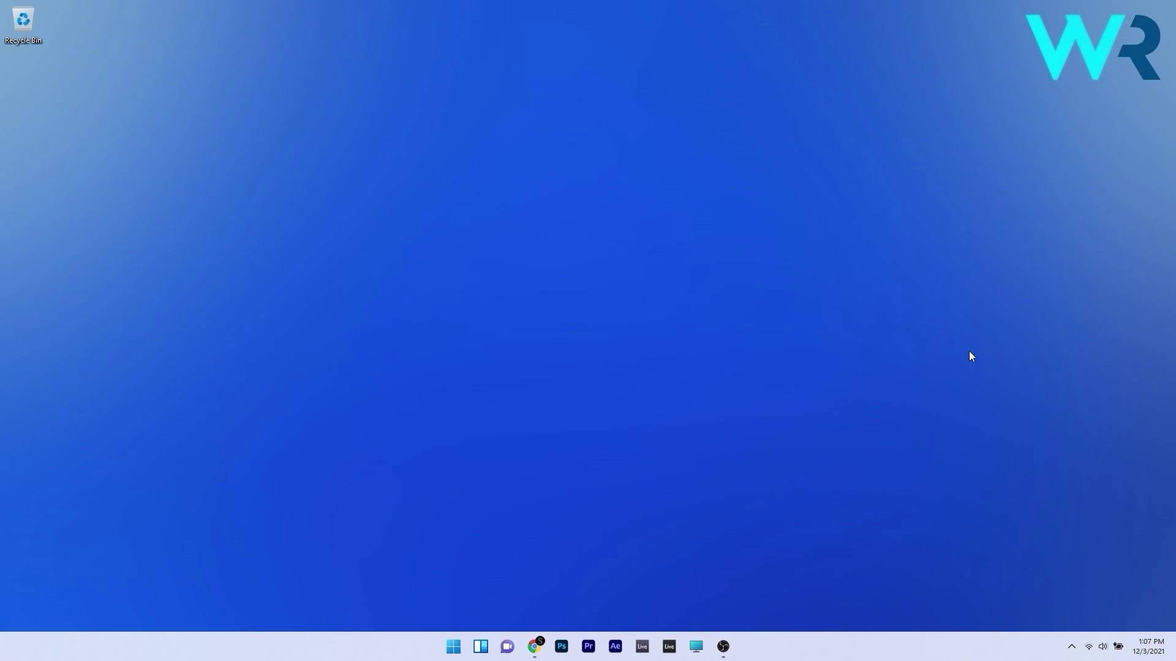